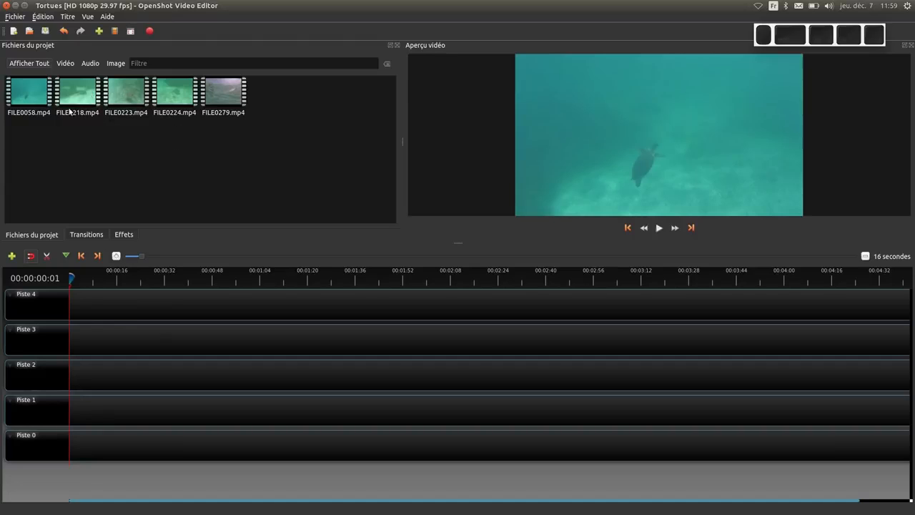
- Place FILE0058.mp4 at the beginning of Piste 4 on the timeline
{"action": "left_click", "coordinate": [32, 95]}
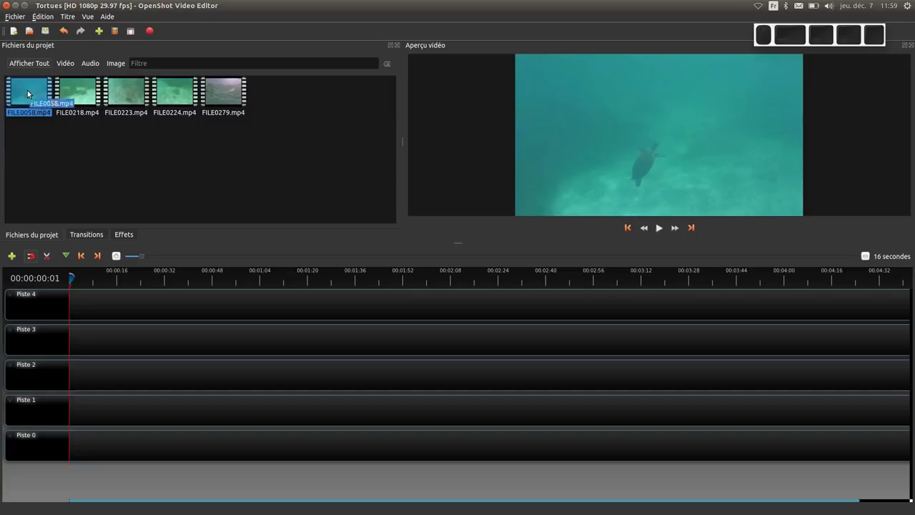
{"action": "left_click_drag", "start_coordinate": [31, 93], "coordinate": [82, 304]}
- Add FILE0218, FILE0223 and FILE0224 together to the timeline on Track 3, with fade and transition durations of 0 seconds
{"action": "left_click_drag", "start_coordinate": [175, 126], "coordinate": [75, 95]}
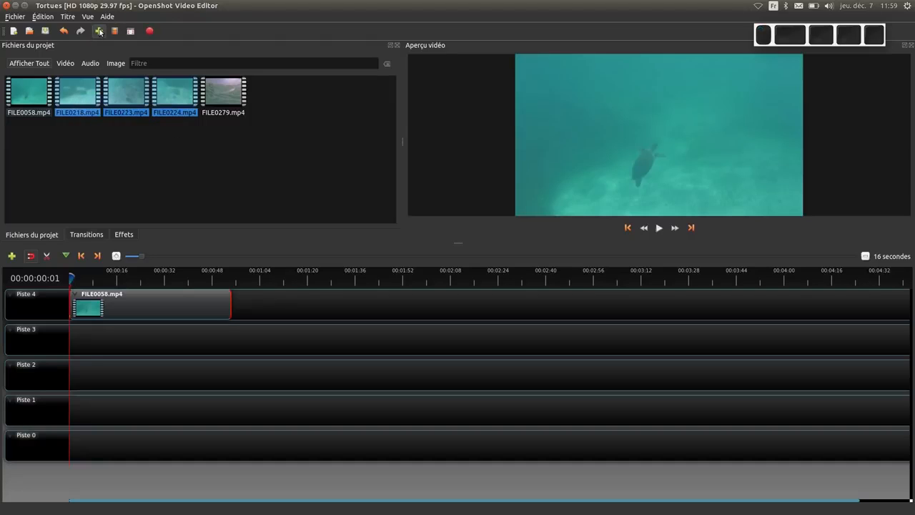
{"action": "right_click", "coordinate": [120, 91]}
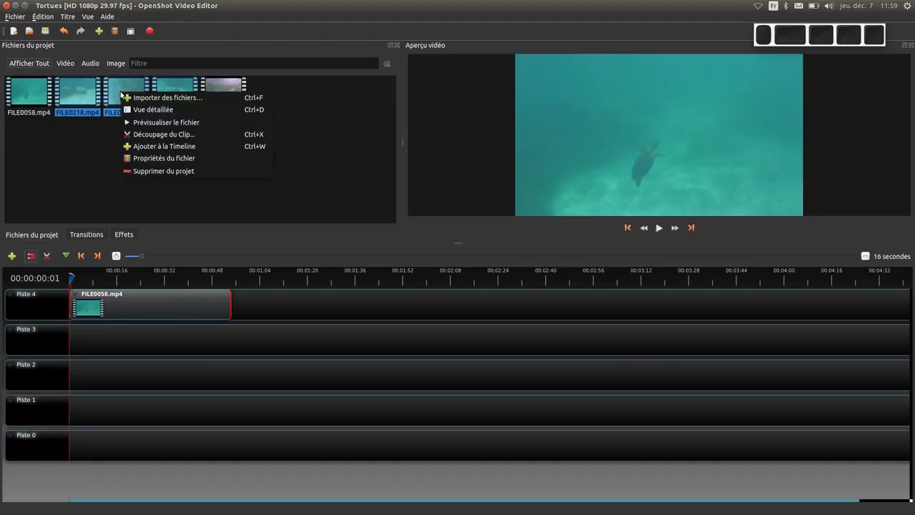
{"action": "left_click", "coordinate": [164, 146]}
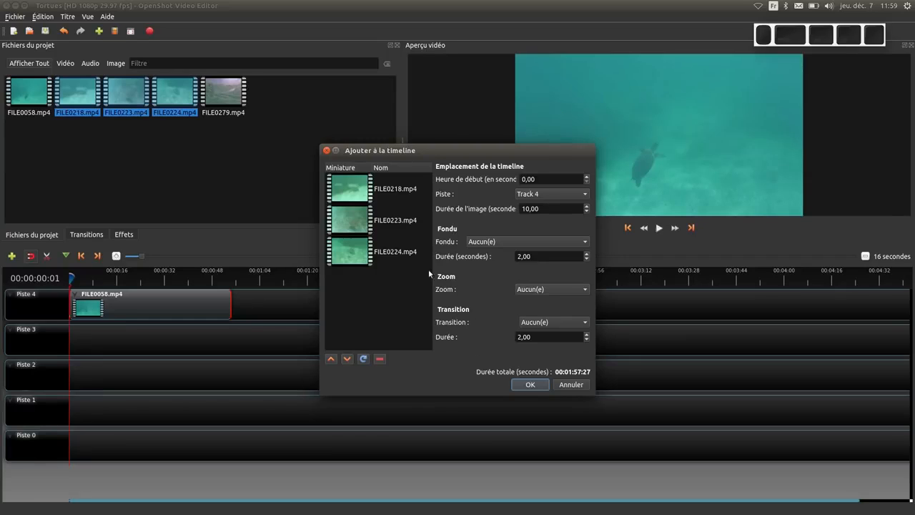
{"action": "double_click", "coordinate": [539, 256]}
{"action": "type", "text": "0"}
{"action": "double_click", "coordinate": [543, 335]}
{"action": "type", "text": "0"}
{"action": "left_click", "coordinate": [583, 199]}
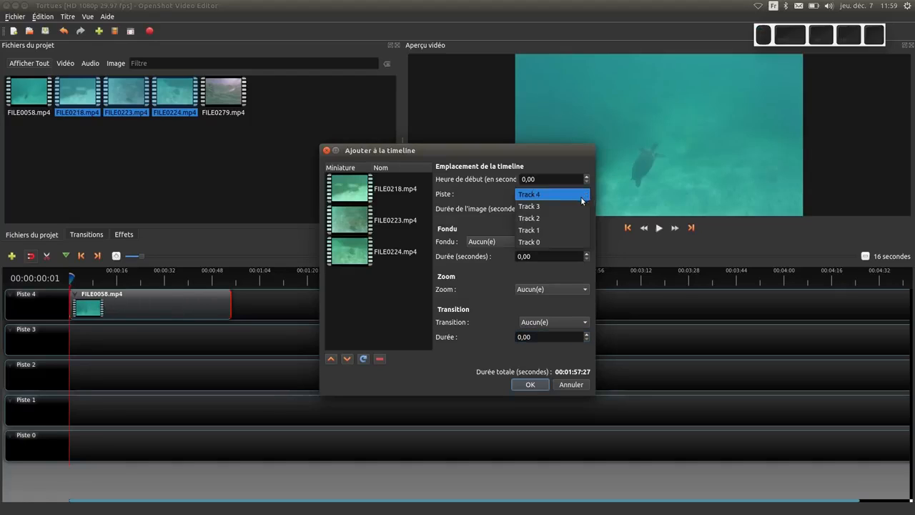
{"action": "left_click", "coordinate": [577, 207]}
{"action": "left_click", "coordinate": [531, 385]}
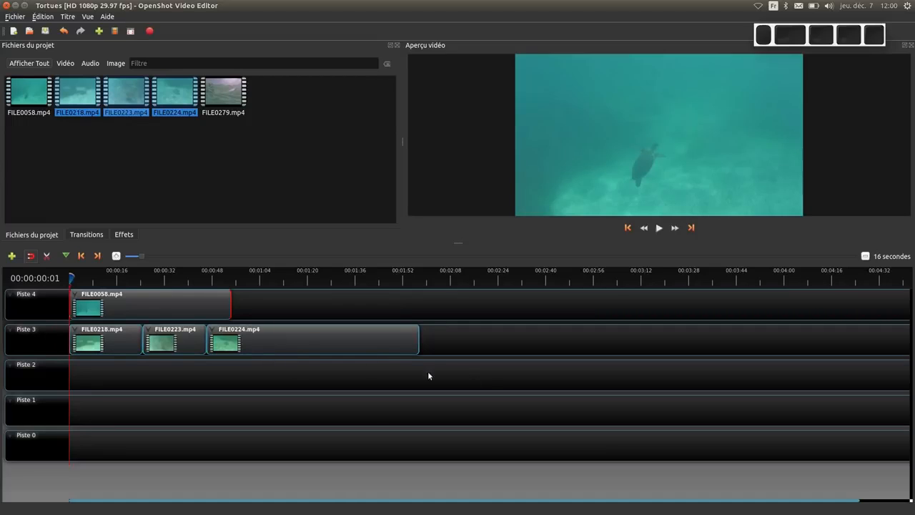
- Move the three Piste 3 clips together onto Piste 4, directly after FILE0058
{"action": "left_click_drag", "start_coordinate": [465, 387], "coordinate": [274, 310]}
{"action": "left_click", "coordinate": [268, 346]}
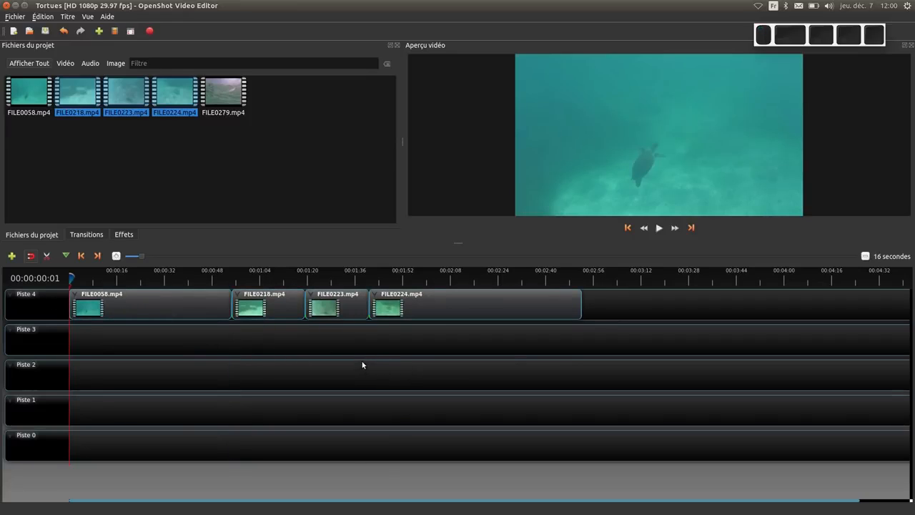
- Stagger the clips with slight overlaps, moving FILE0218 and FILE0224 to Piste 3 and FILE0223 to Piste 2
{"action": "scroll", "coordinate": [351, 353], "scroll_direction": "down", "scroll_amount": 4}
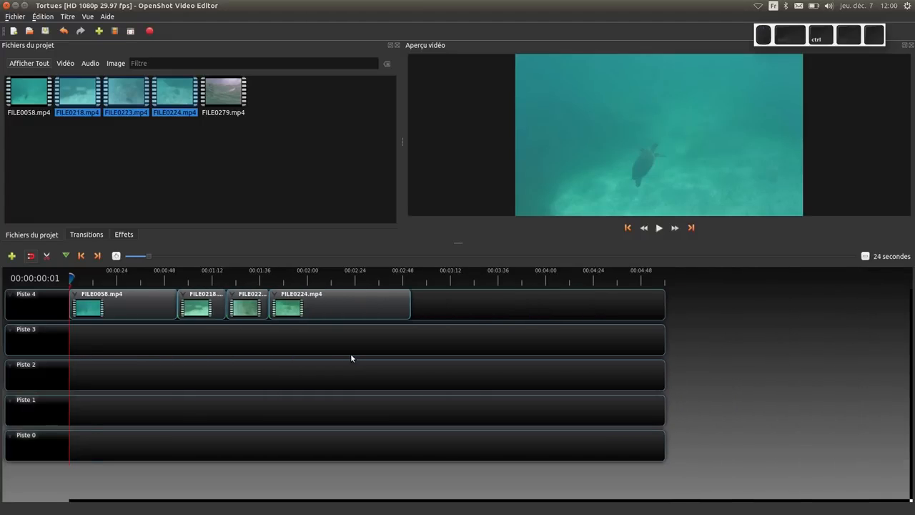
{"action": "scroll", "coordinate": [351, 354], "scroll_direction": "up", "scroll_amount": 4}
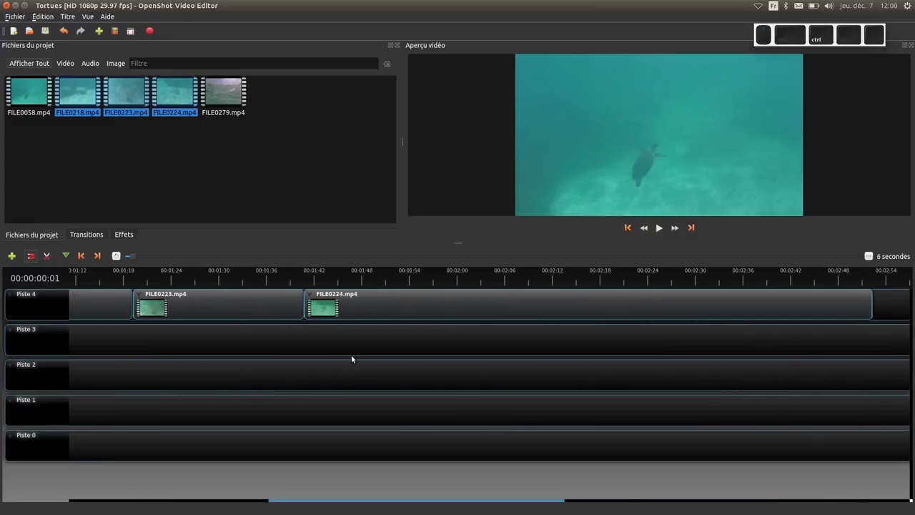
{"action": "scroll", "coordinate": [351, 354], "scroll_direction": "down", "scroll_amount": 2}
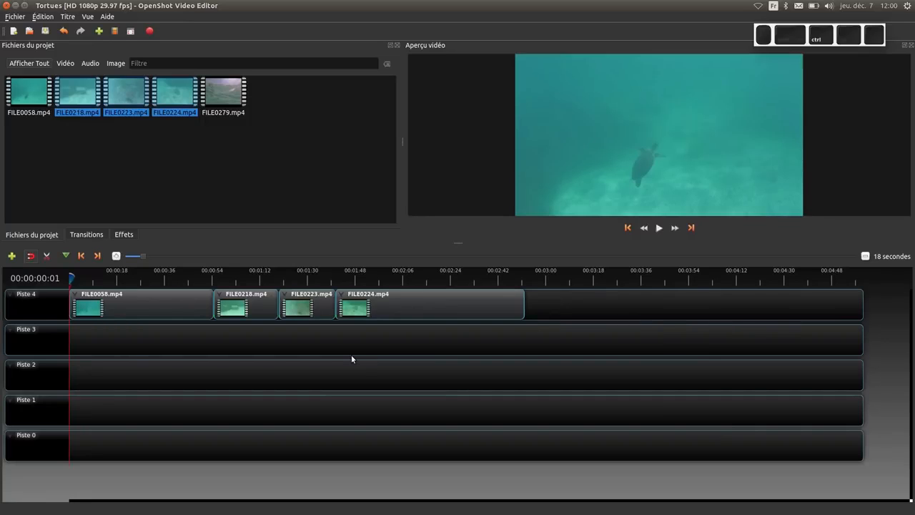
{"action": "scroll", "coordinate": [351, 355], "scroll_direction": "down", "scroll_amount": 1}
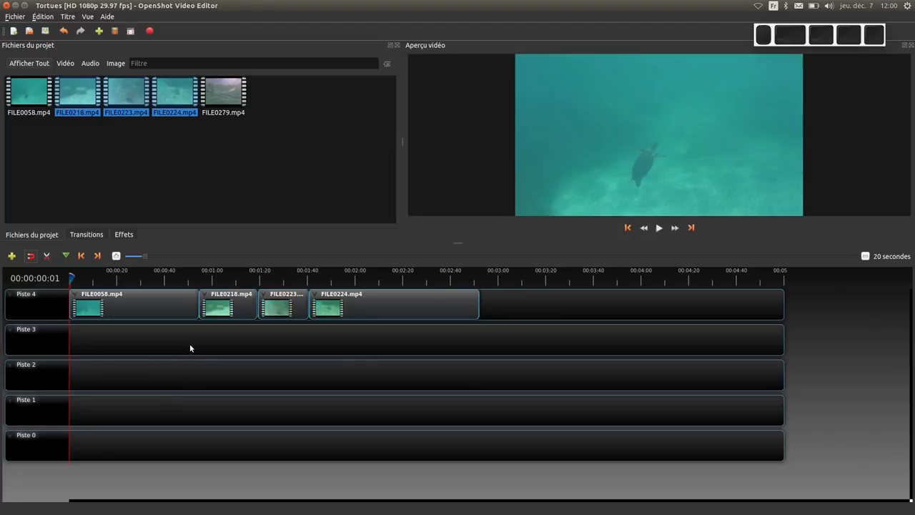
{"action": "key", "text": "ctrl+a"}
{"action": "left_click", "coordinate": [194, 354]}
{"action": "left_click_drag", "start_coordinate": [226, 308], "coordinate": [221, 343]}
{"action": "left_click_drag", "start_coordinate": [273, 300], "coordinate": [258, 368]}
{"action": "left_click_drag", "start_coordinate": [332, 310], "coordinate": [314, 339]}
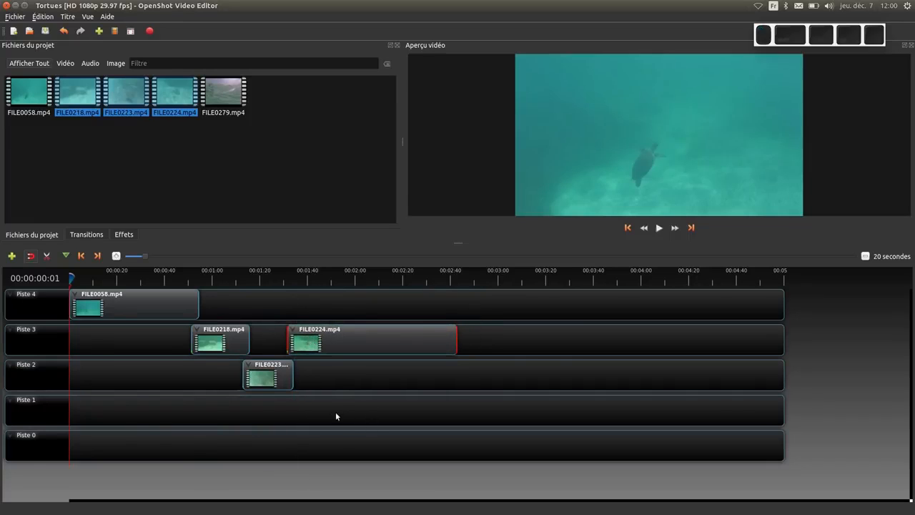
- Enlarge the video preview and play the overlap between FILE0058 and FILE0218, starting from about 00:00:49
{"action": "left_click", "coordinate": [189, 279]}
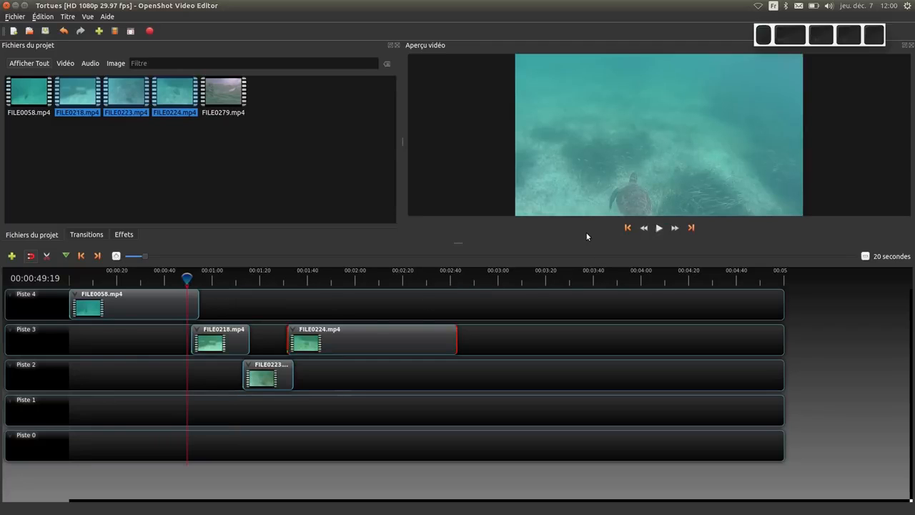
{"action": "left_click_drag", "start_coordinate": [573, 242], "coordinate": [632, 322]}
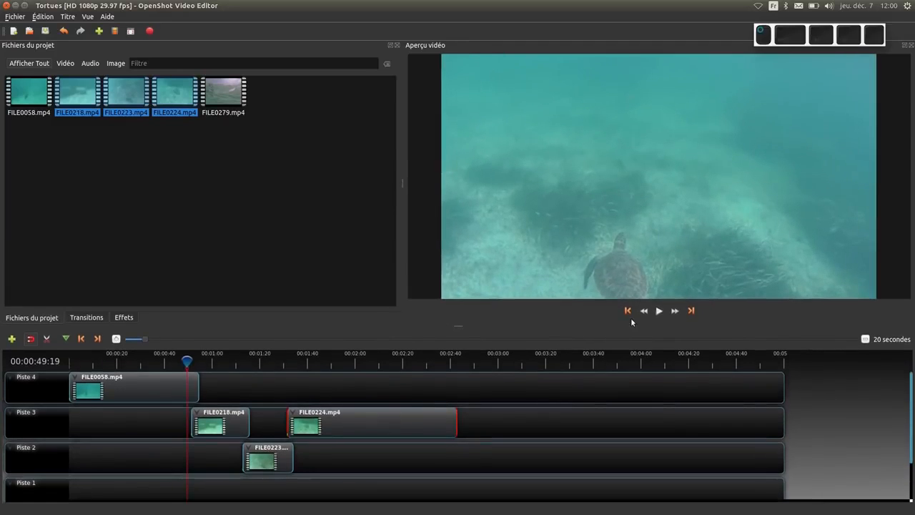
{"action": "left_click", "coordinate": [659, 310]}
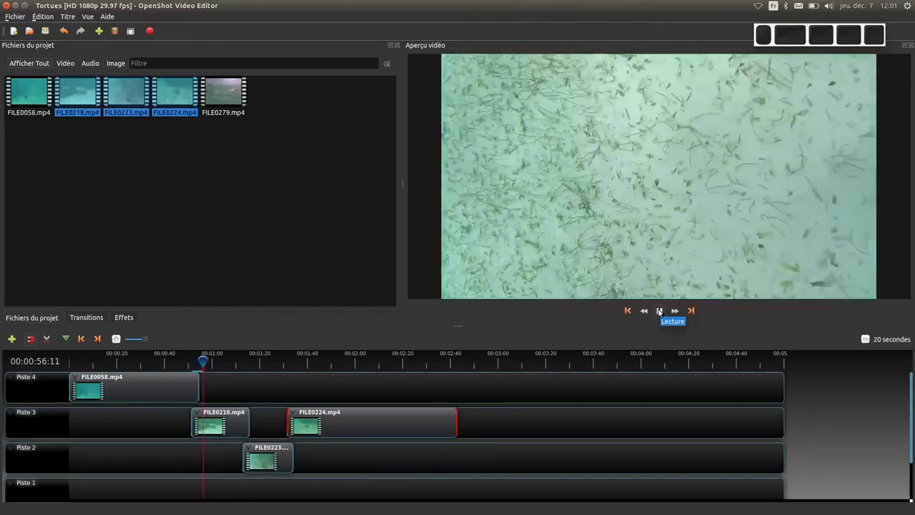
{"action": "left_click", "coordinate": [660, 311]}
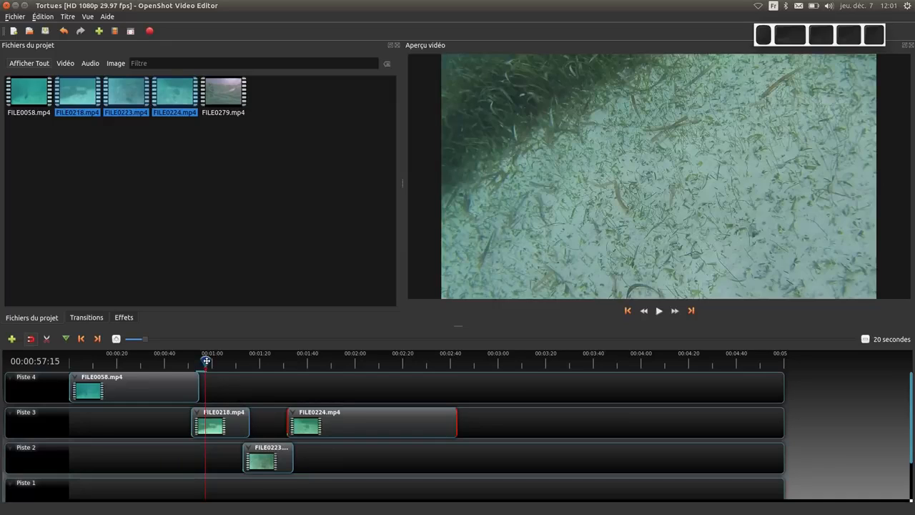
- Cut the FILE0058 clip into three with the razor, at about 30 seconds and about 11 seconds, and turn the razor off
{"action": "left_click_drag", "start_coordinate": [206, 361], "coordinate": [140, 361]}
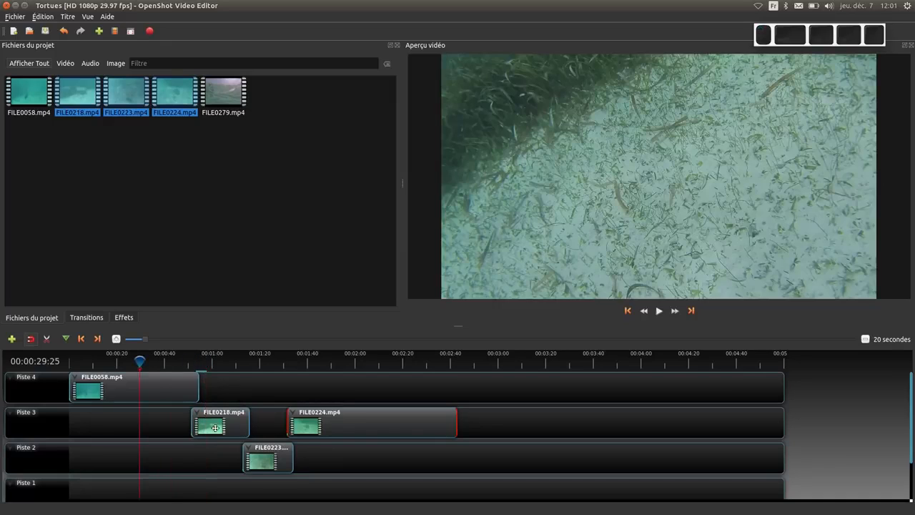
{"action": "left_click", "coordinate": [45, 340]}
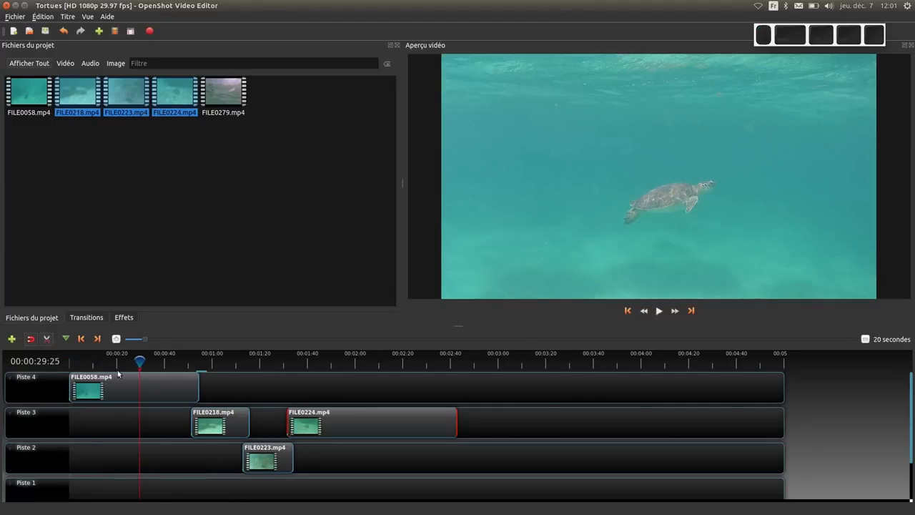
{"action": "left_click", "coordinate": [148, 379]}
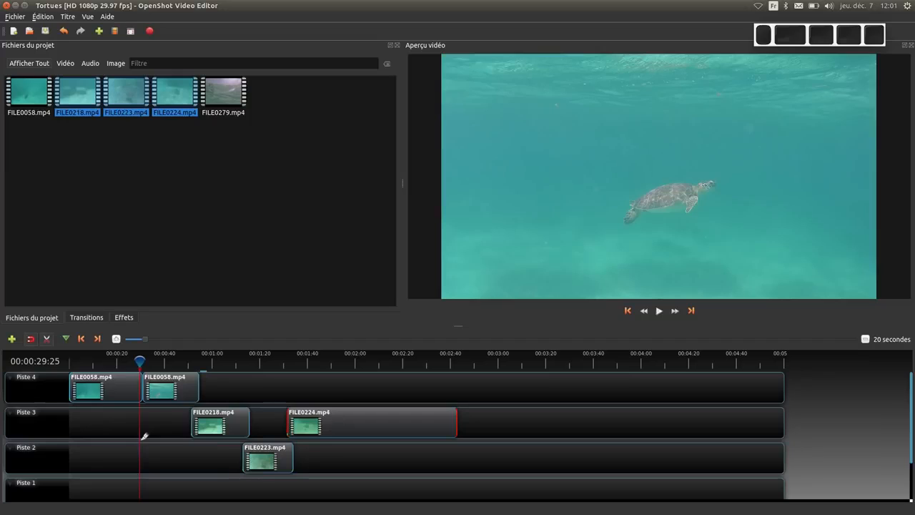
{"action": "left_click", "coordinate": [95, 390]}
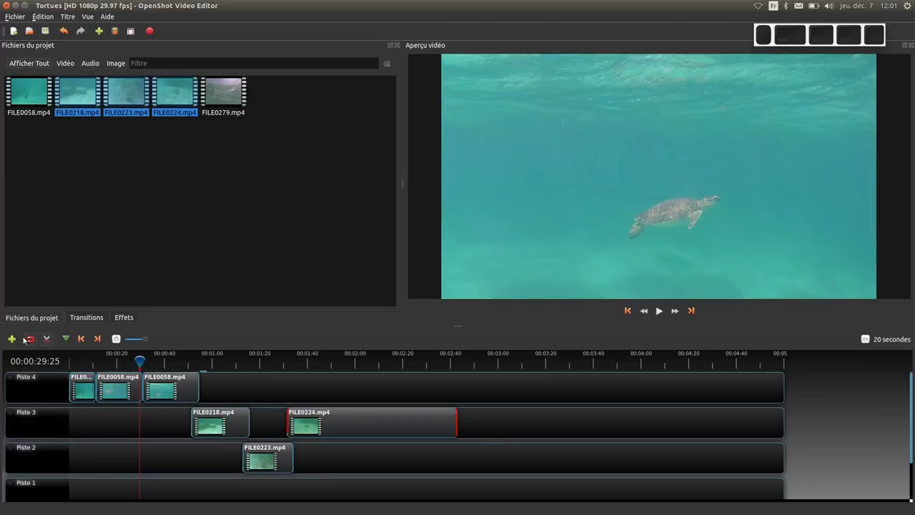
{"action": "left_click", "coordinate": [65, 340]}
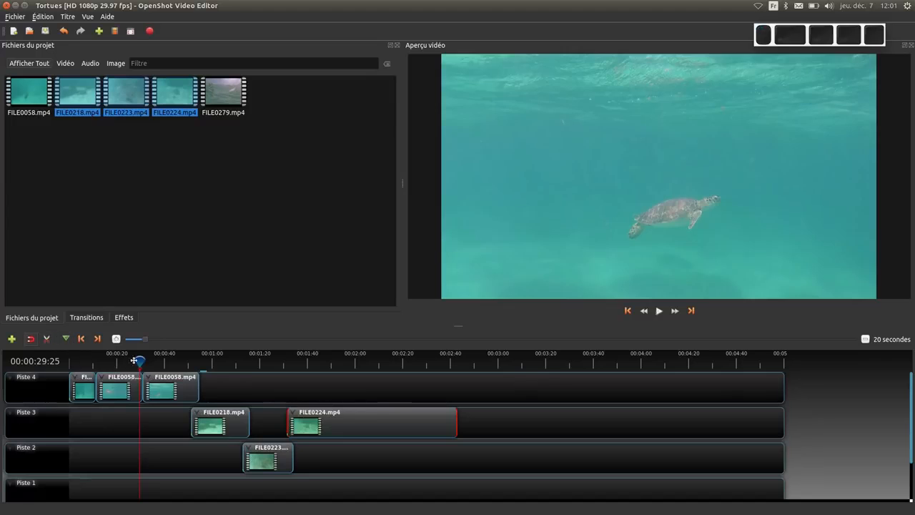
- Place the playhead at about 00:02:05 over FILE0224 and move the FILE0223 clip along Piste 2 so it straddles the playhead
{"action": "left_click", "coordinate": [367, 361]}
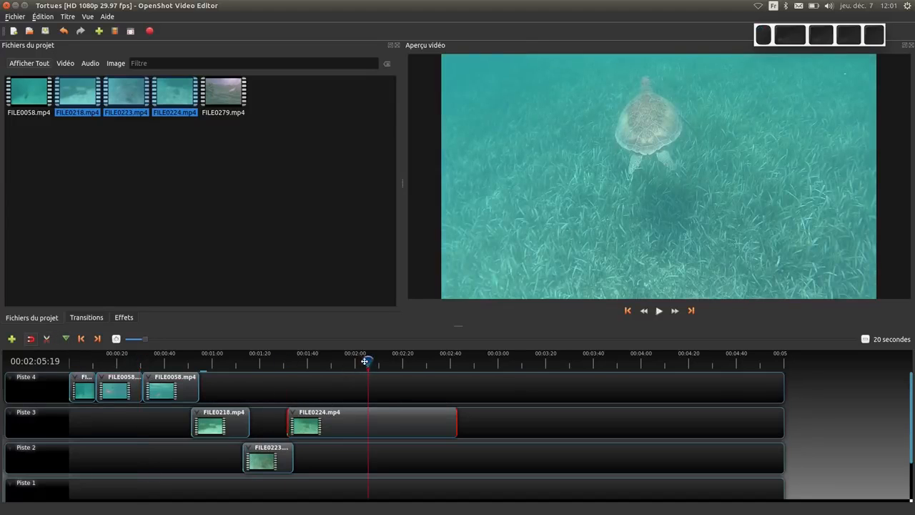
{"action": "right_click", "coordinate": [368, 361]}
{"action": "mouse_move", "coordinate": [386, 369]}
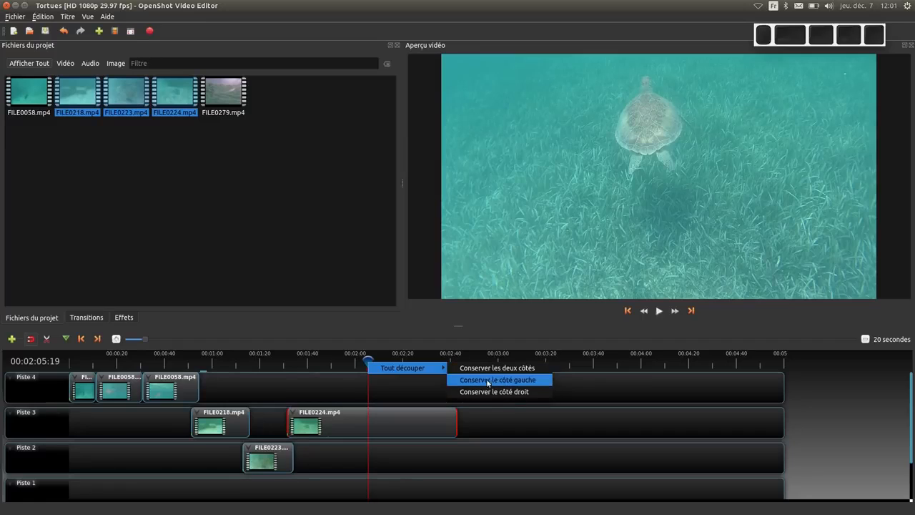
{"action": "left_click", "coordinate": [367, 360]}
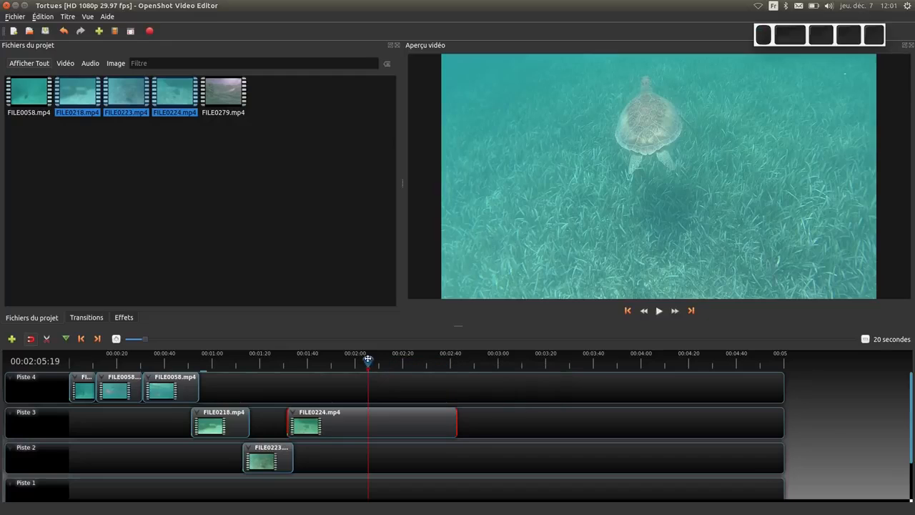
{"action": "left_click_drag", "start_coordinate": [267, 455], "coordinate": [364, 454]}
{"action": "left_click", "coordinate": [371, 359]}
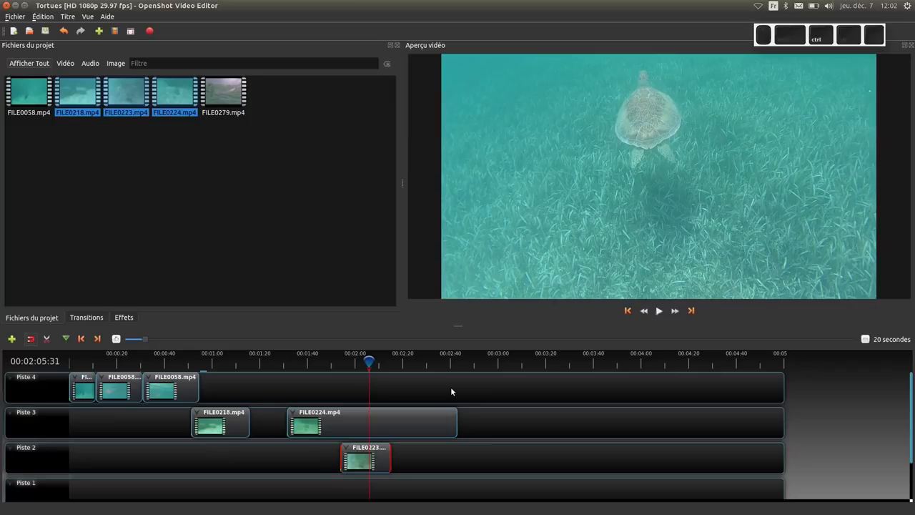
- Try cutting all clips at the playhead while keeping only the left side, and undo it on both tracks
{"action": "key", "text": "ctrl+l"}
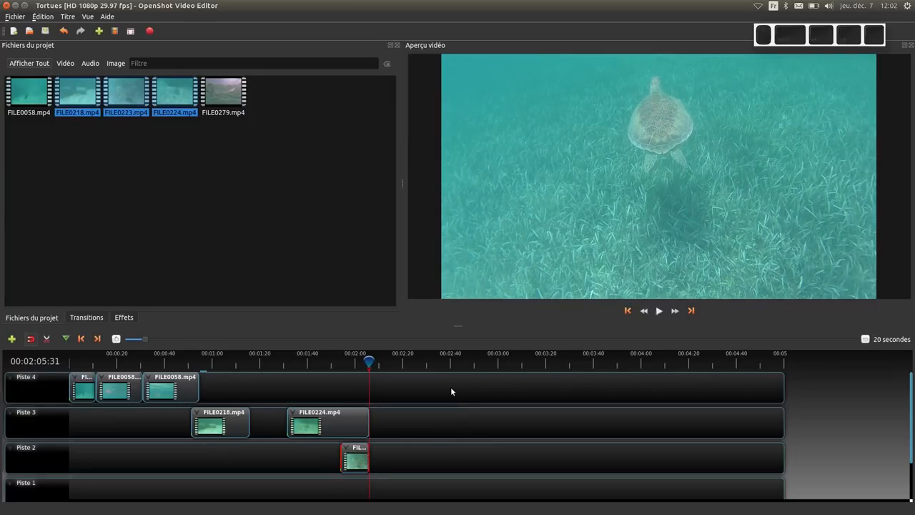
{"action": "key", "text": "ctrl+z"}
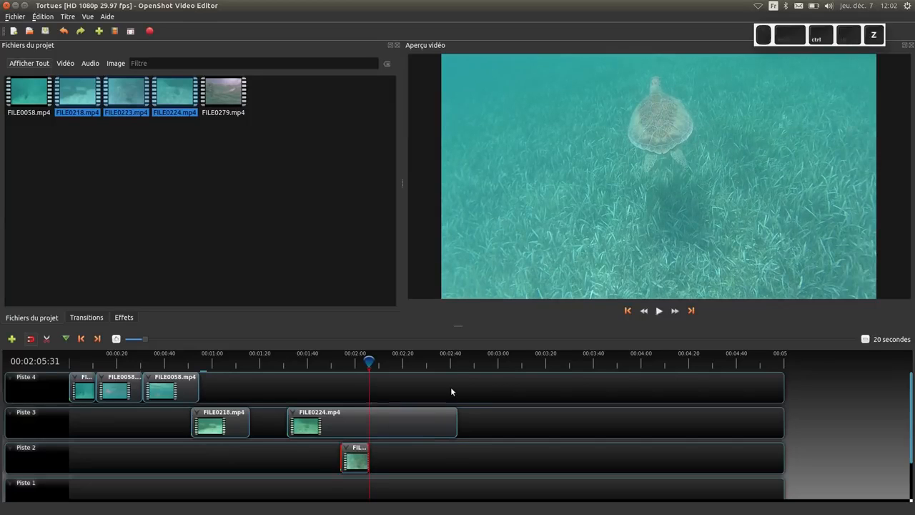
{"action": "key", "text": "ctrl+z"}
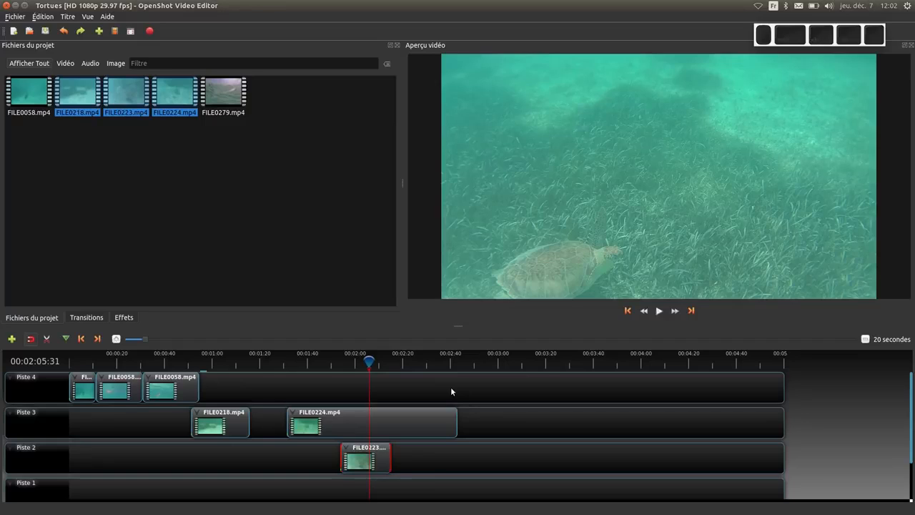
- Try cutting all clips at the playhead while keeping both sides, and undo it on both tracks
{"action": "key", "text": "ctrl+k"}
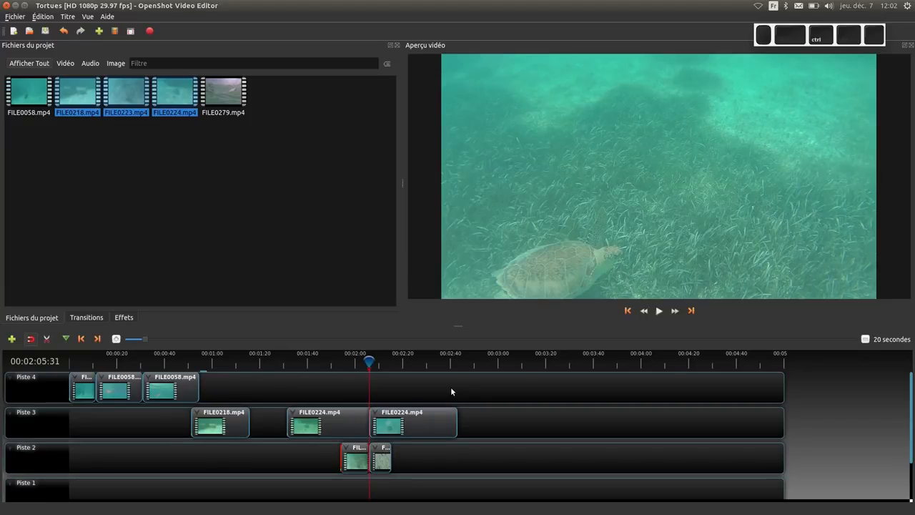
{"action": "key", "text": "ctrl+z"}
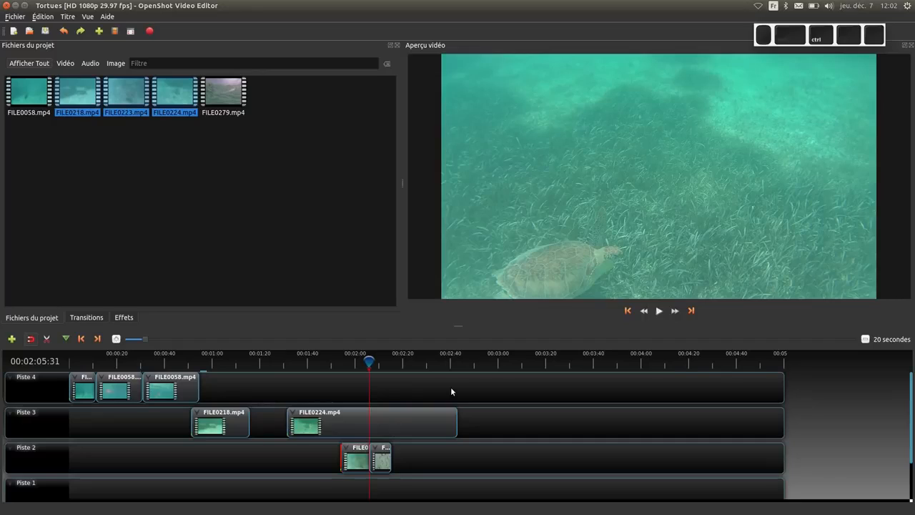
{"action": "key", "text": "ctrl+z"}
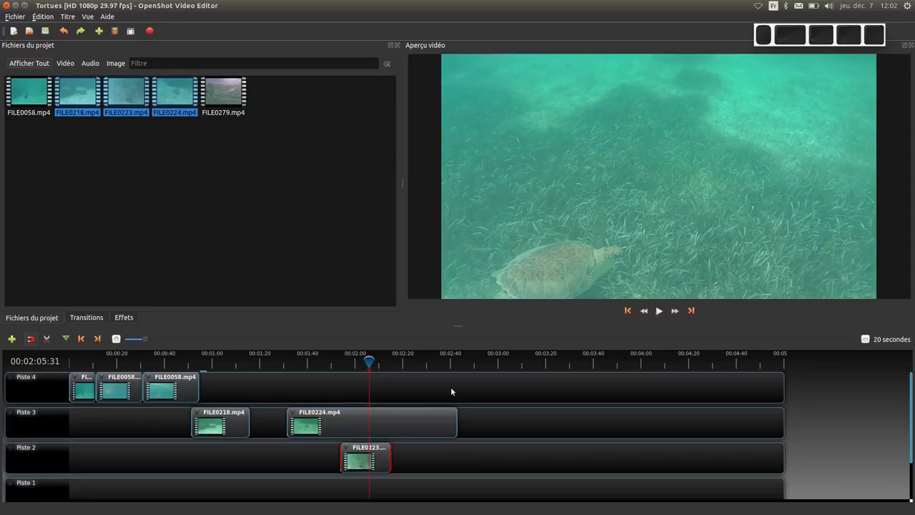
- Cut all clips at the playhead, keeping only the right side
{"action": "key", "text": "ctrl+j"}
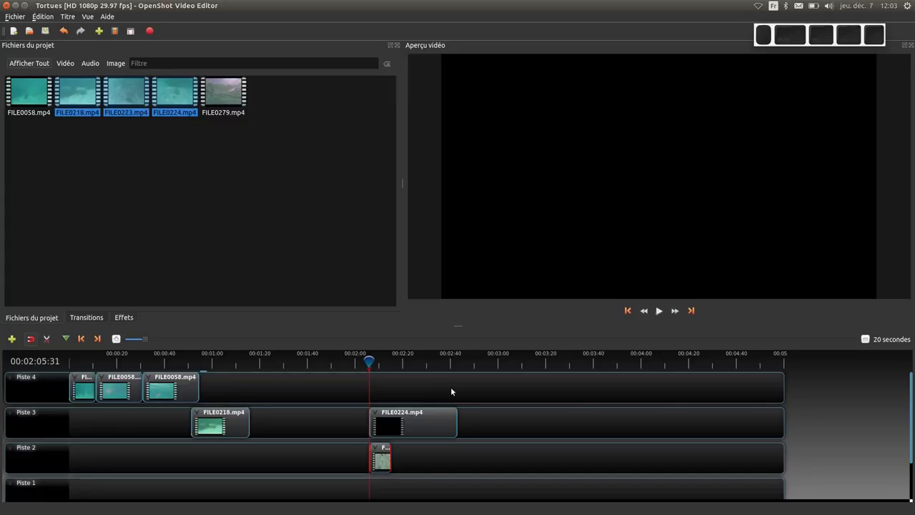
- Shorten the FILE0218 clip on Piste 3 from both ends and delete it from the timeline
{"action": "left_click", "coordinate": [238, 422]}
{"action": "left_click", "coordinate": [249, 411]}
{"action": "left_click_drag", "start_coordinate": [249, 419], "coordinate": [228, 422]}
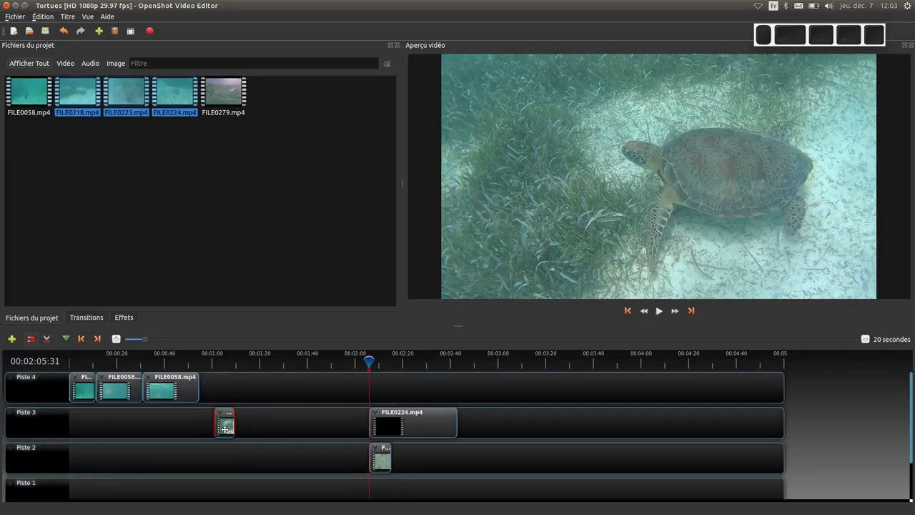
{"action": "key", "text": "Delete"}
- Shift the third FILE0058 clip on Piste 4 earlier so it overlaps the end of the second by about 1.6 seconds, creating a transition
{"action": "scroll", "coordinate": [162, 431], "scroll_direction": "up", "scroll_amount": 3, "text": "ctrl"}
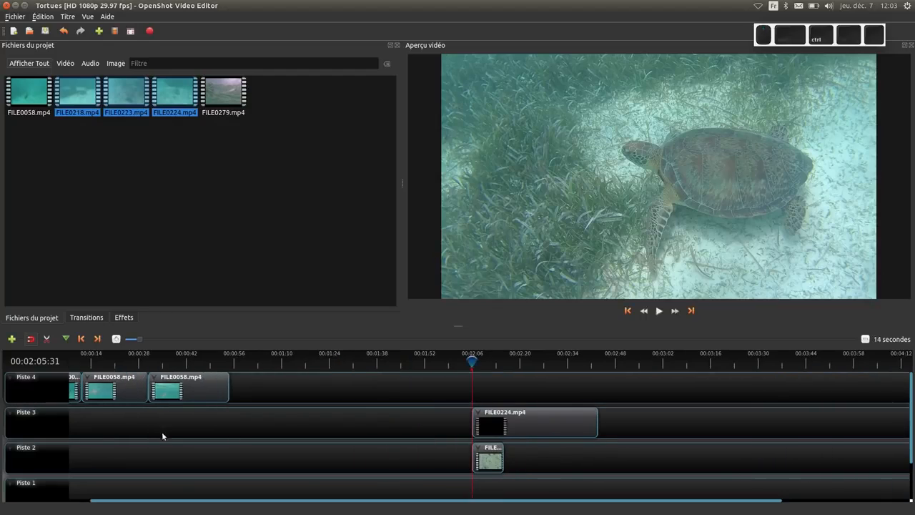
{"action": "scroll", "coordinate": [165, 433], "scroll_direction": "up", "scroll_amount": 1, "text": "ctrl"}
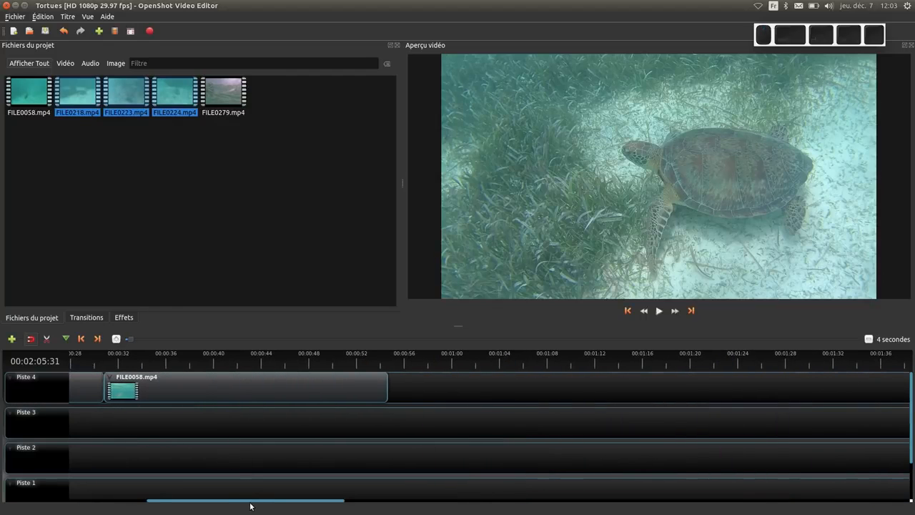
{"action": "left_click_drag", "start_coordinate": [249, 504], "coordinate": [177, 504]}
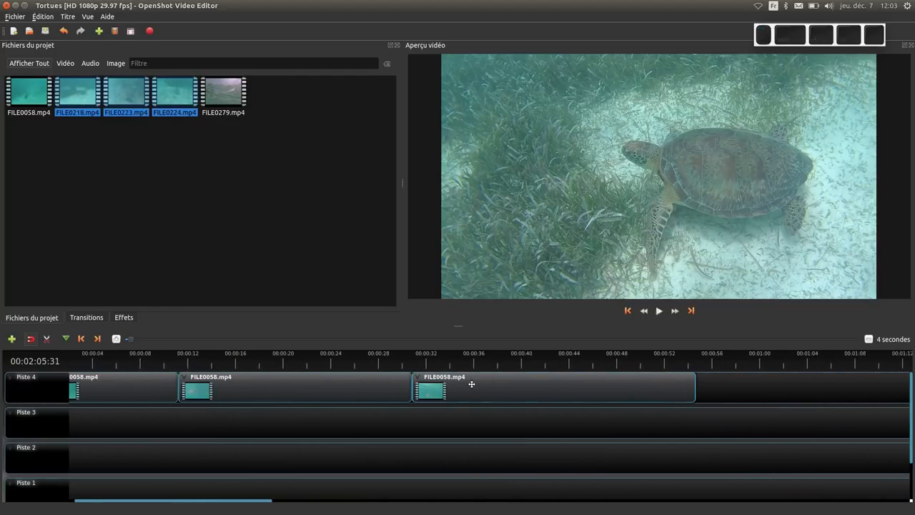
{"action": "left_click_drag", "start_coordinate": [482, 388], "coordinate": [463, 387]}
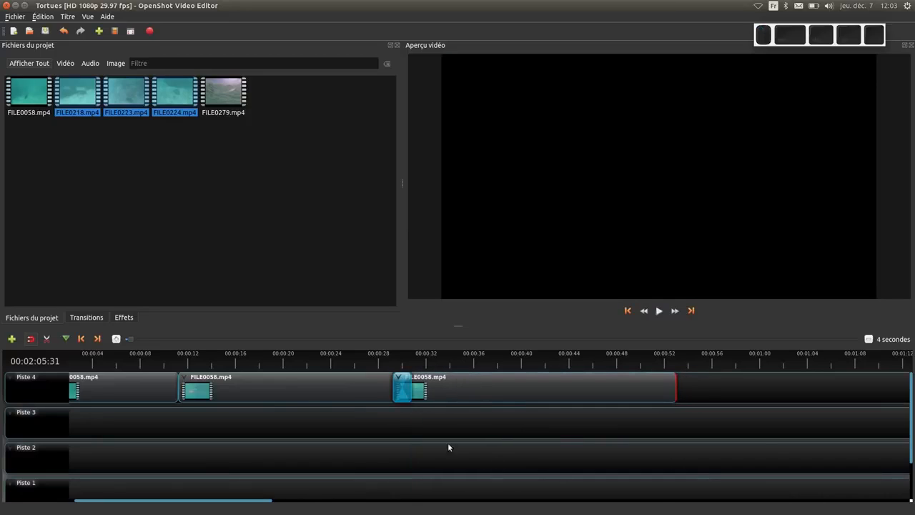
- Play the preview from just before the overlap between the second and third FILE0058 clips and stop it after the transition
{"action": "left_click", "coordinate": [388, 364]}
{"action": "left_click", "coordinate": [659, 310]}
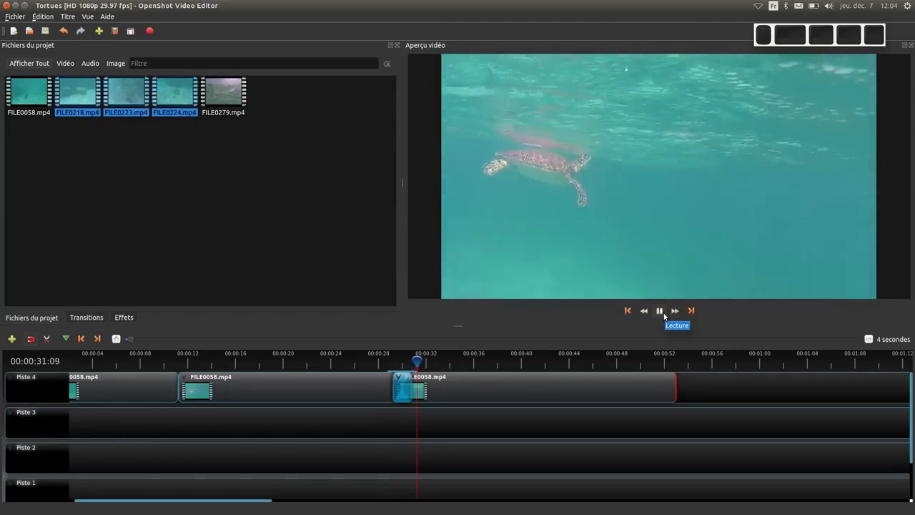
{"action": "left_click", "coordinate": [662, 313]}
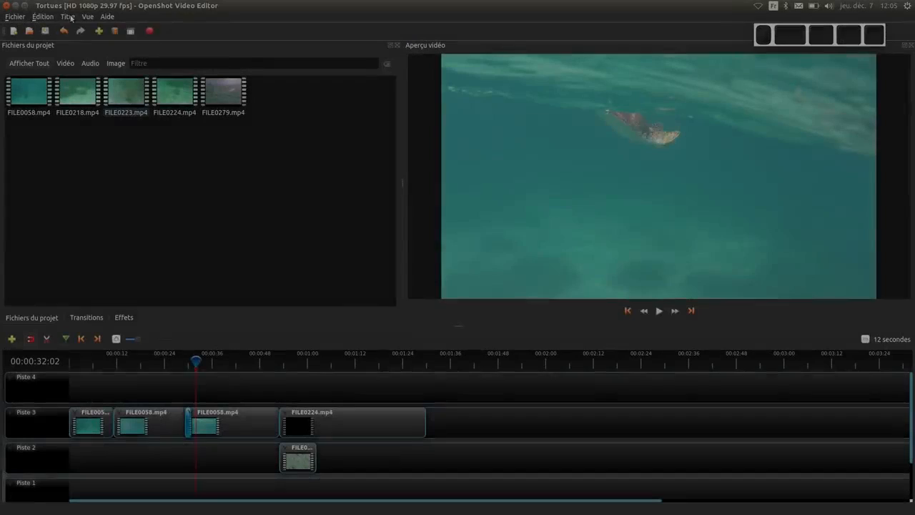
- Create and save a title from the Boîte grise 1 template with the text "Les tortues"
{"action": "left_click", "coordinate": [68, 16]}
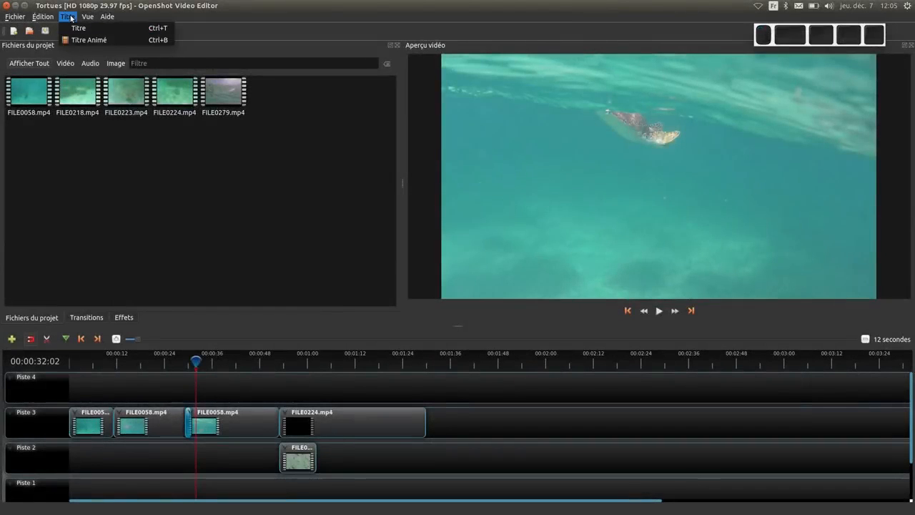
{"action": "left_click", "coordinate": [123, 29]}
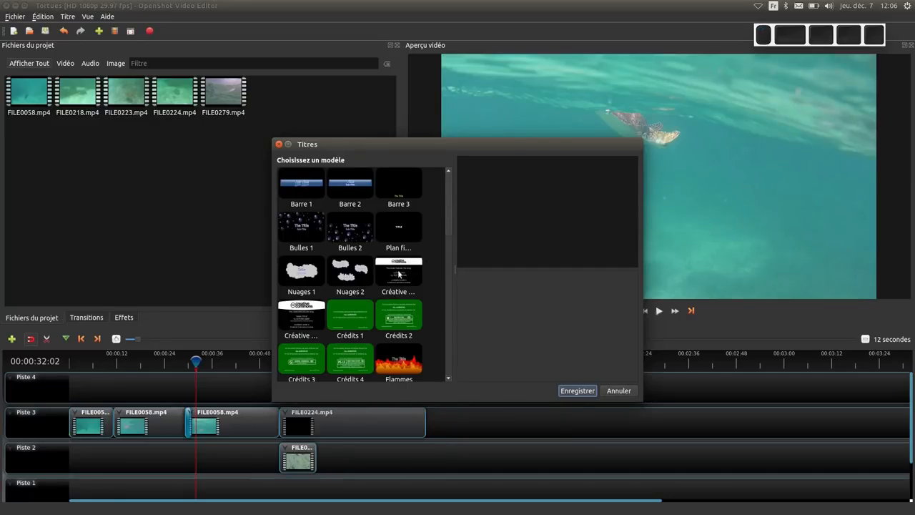
{"action": "scroll", "coordinate": [401, 272], "scroll_direction": "down", "scroll_amount": 5}
{"action": "left_click", "coordinate": [355, 245]}
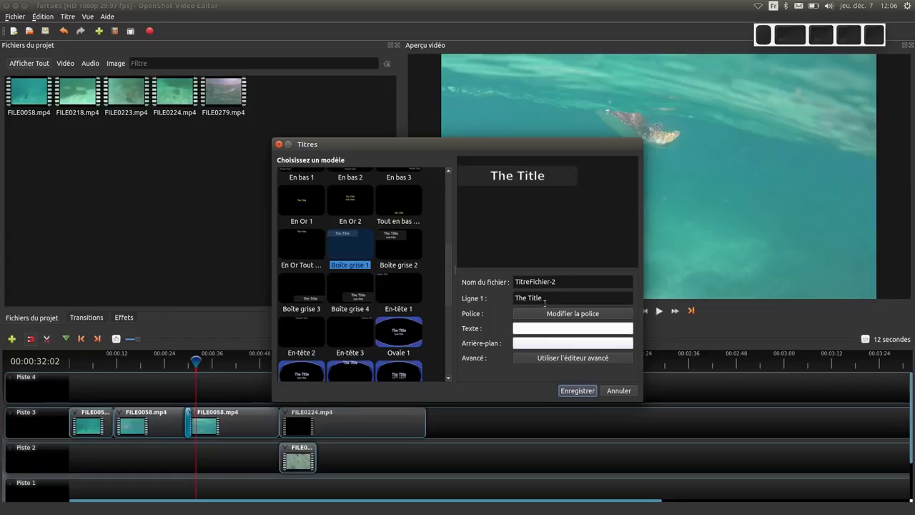
{"action": "left_click_drag", "start_coordinate": [545, 299], "coordinate": [512, 296]}
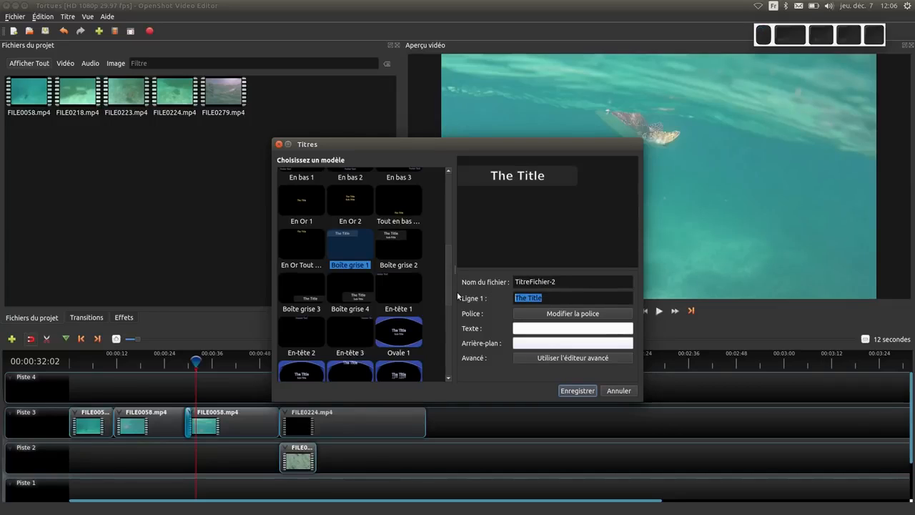
{"action": "type", "text": "Les tortues"}
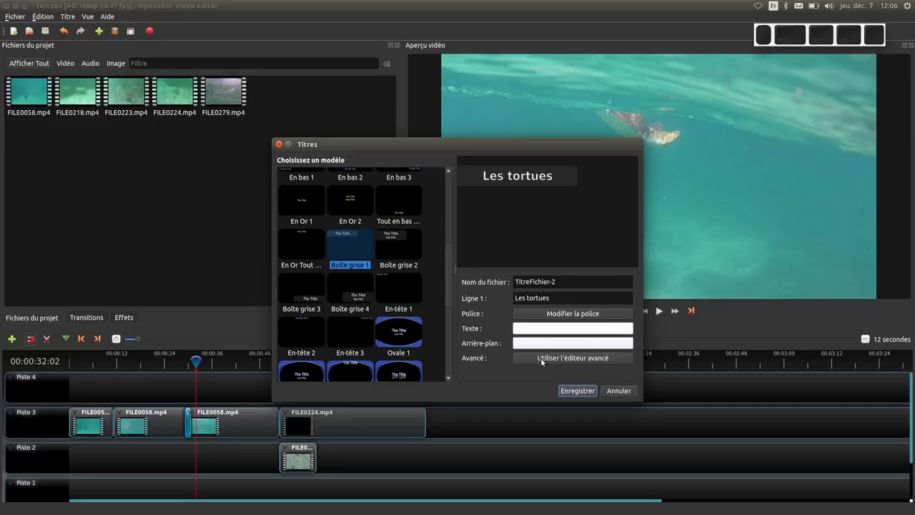
{"action": "left_click", "coordinate": [587, 391]}
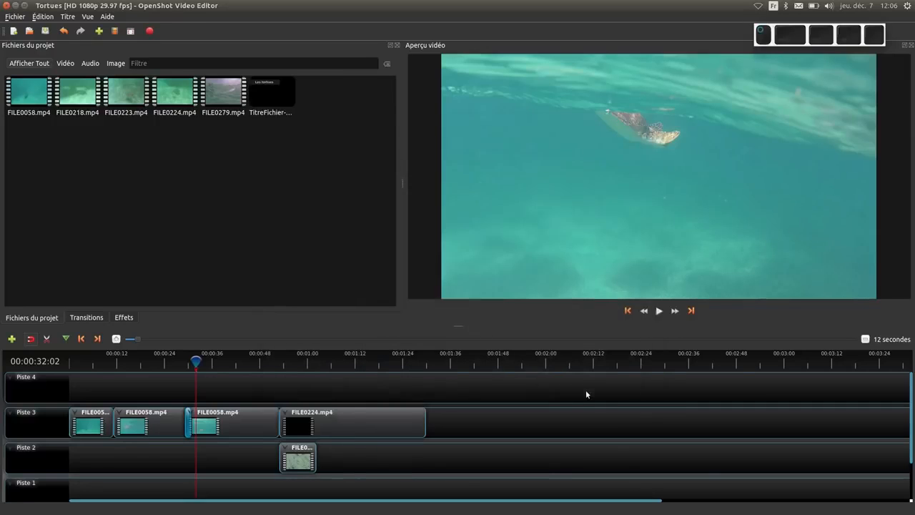
- Place the "Les tortues" title on Piste 4 above the first FILE0058 clip and move the playhead onto it at about 4 seconds
{"action": "left_click_drag", "start_coordinate": [286, 98], "coordinate": [82, 386]}
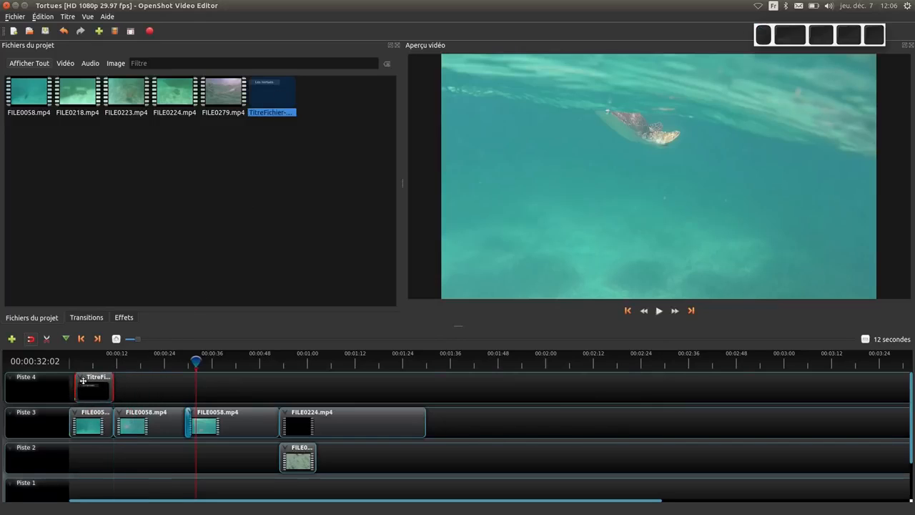
{"action": "left_click", "coordinate": [86, 361]}
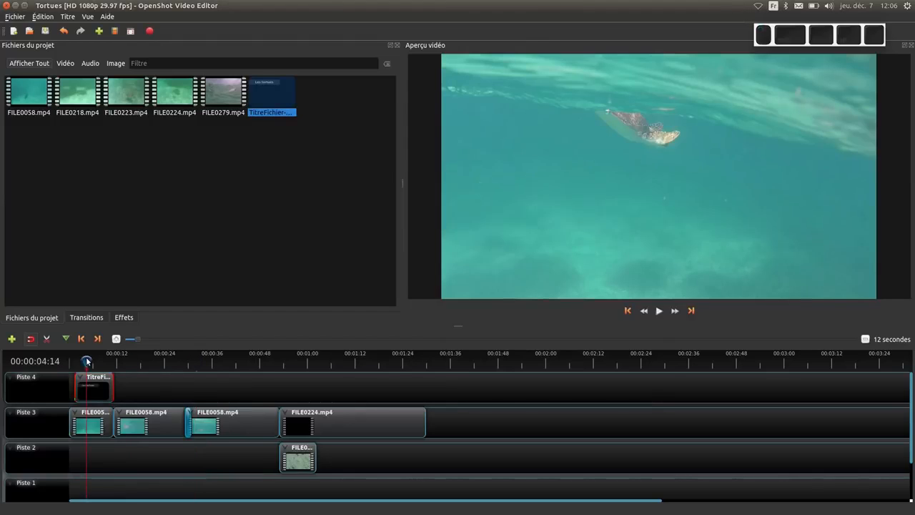